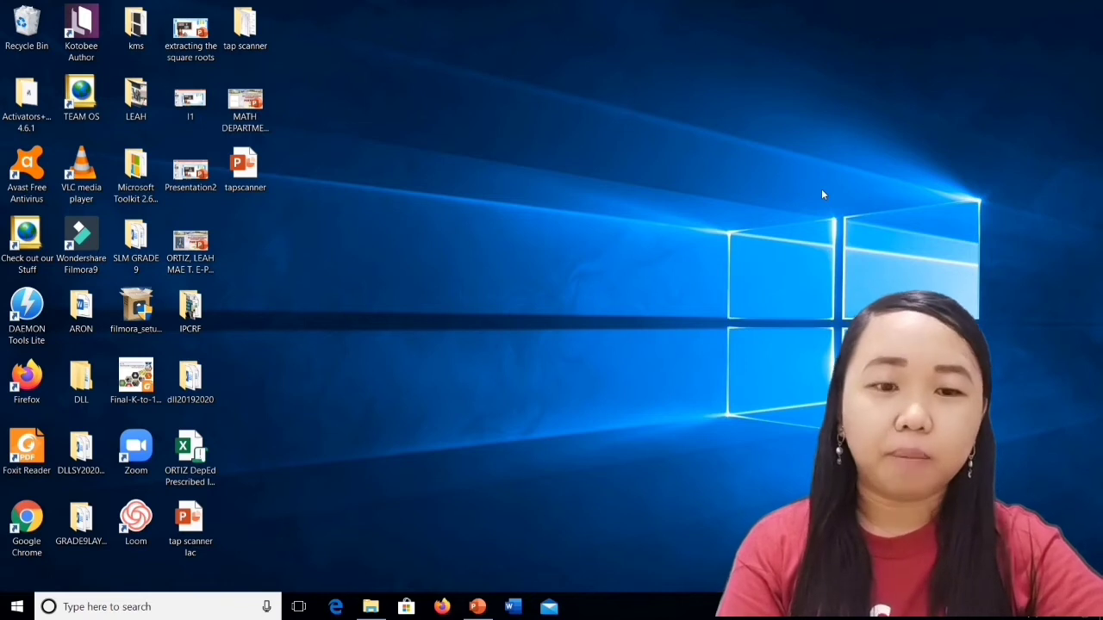
Open the 'extracting the square roots' presentation from the desktop
double_click(197, 35)
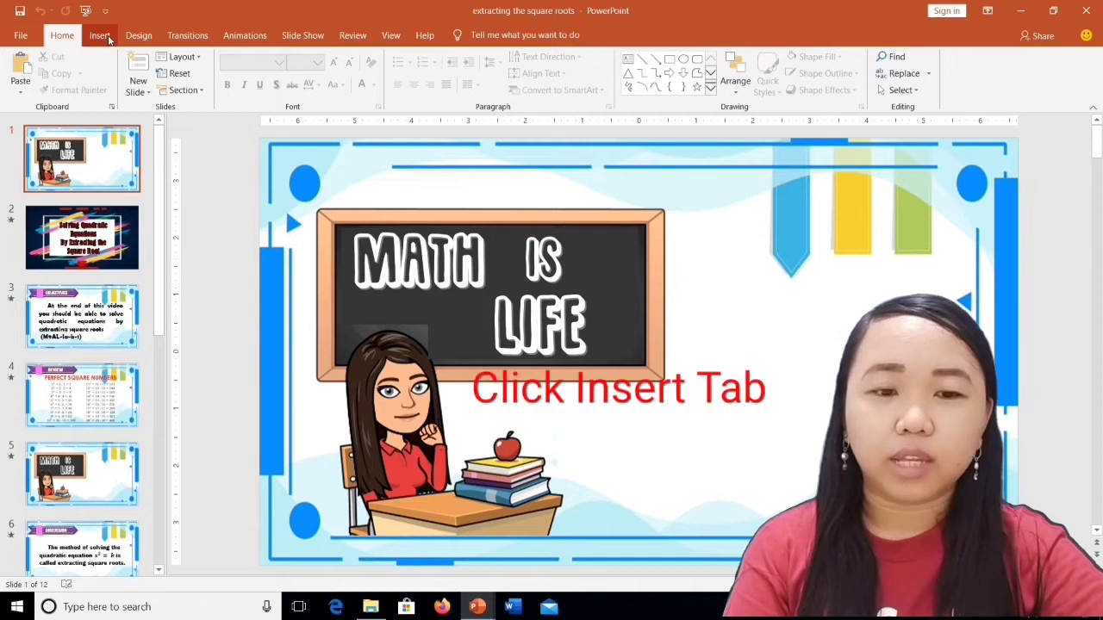
Show the Insert ribbon with its media commands
click(108, 37)
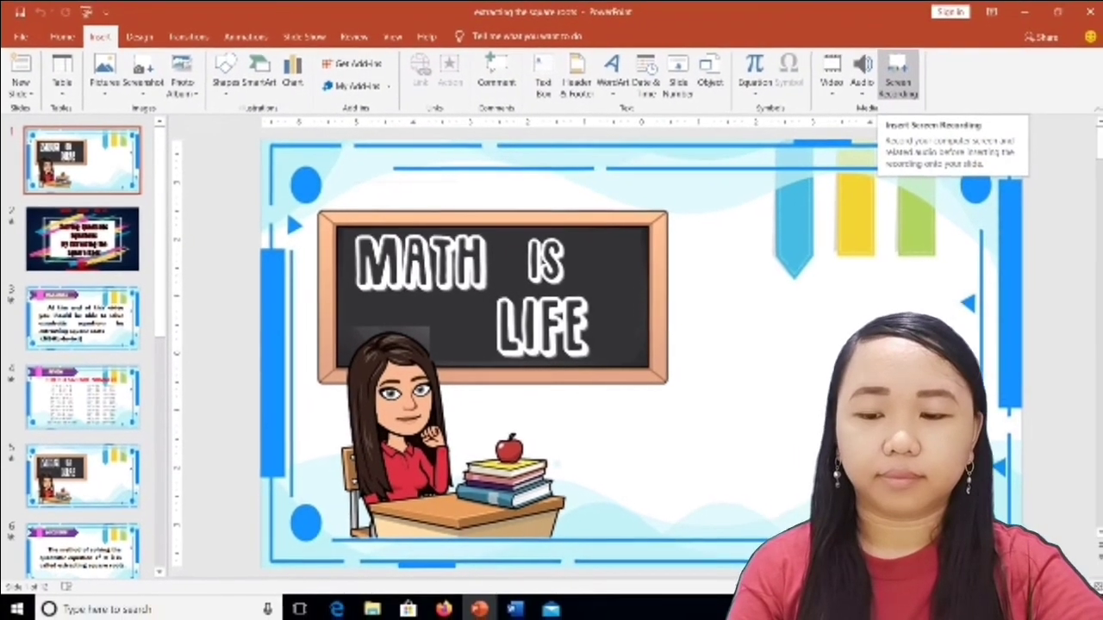
Launch Screen Recording from the Insert ribbon's Media group
click(898, 78)
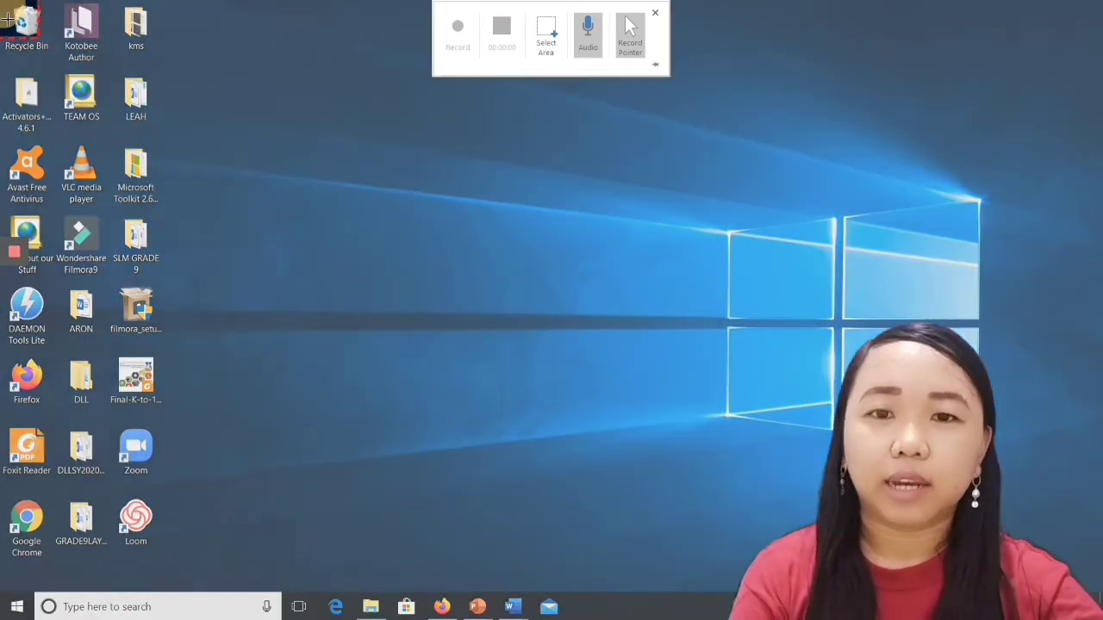
Select the MATH IS LIFE slideshow area as the region to record
drag(5, 11, 629, 471)
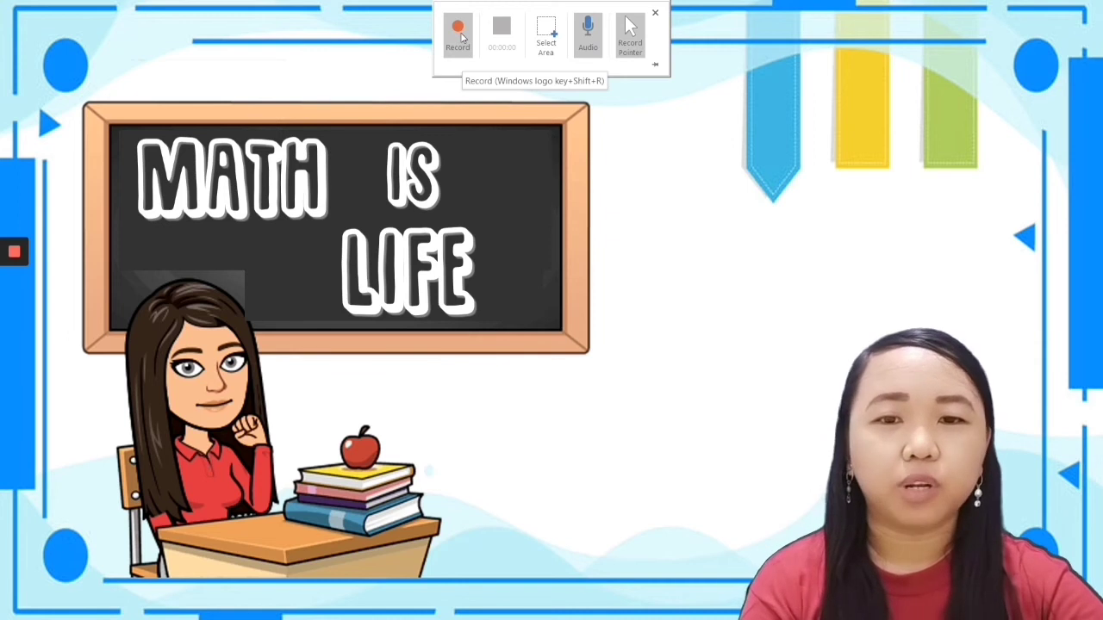
click(461, 36)
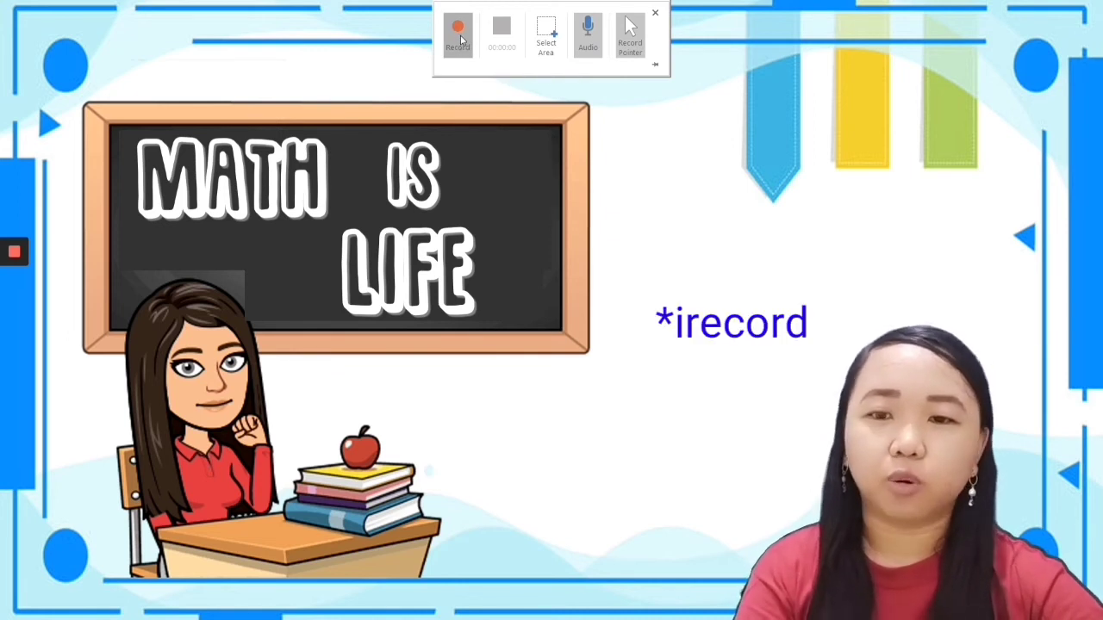
Start recording and advance the slideshow to the Objectives slide
click(459, 34)
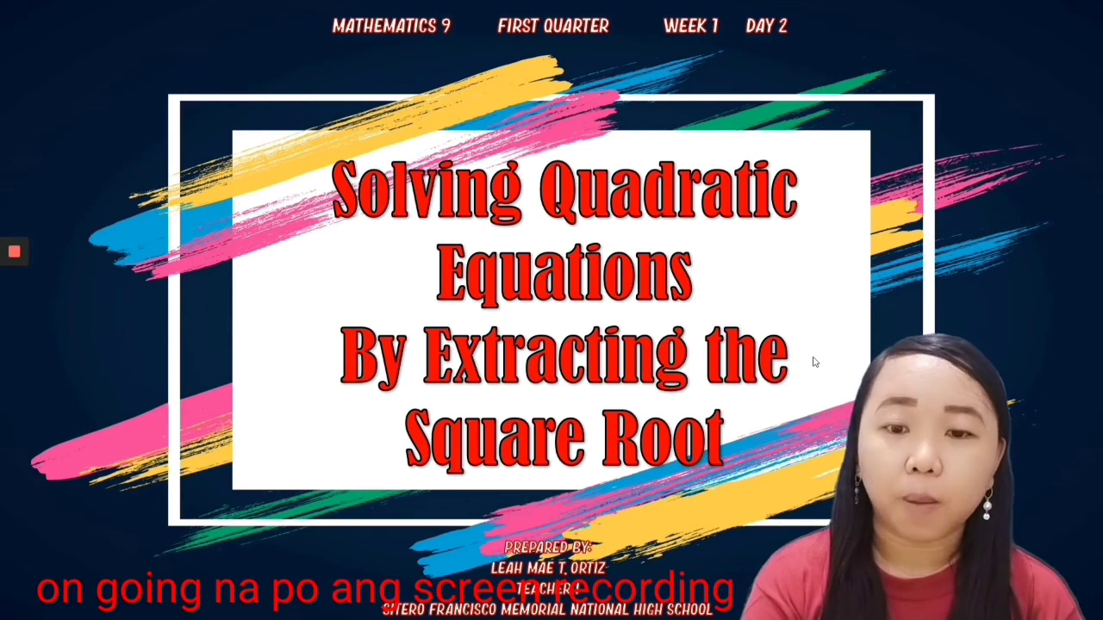
click(814, 362)
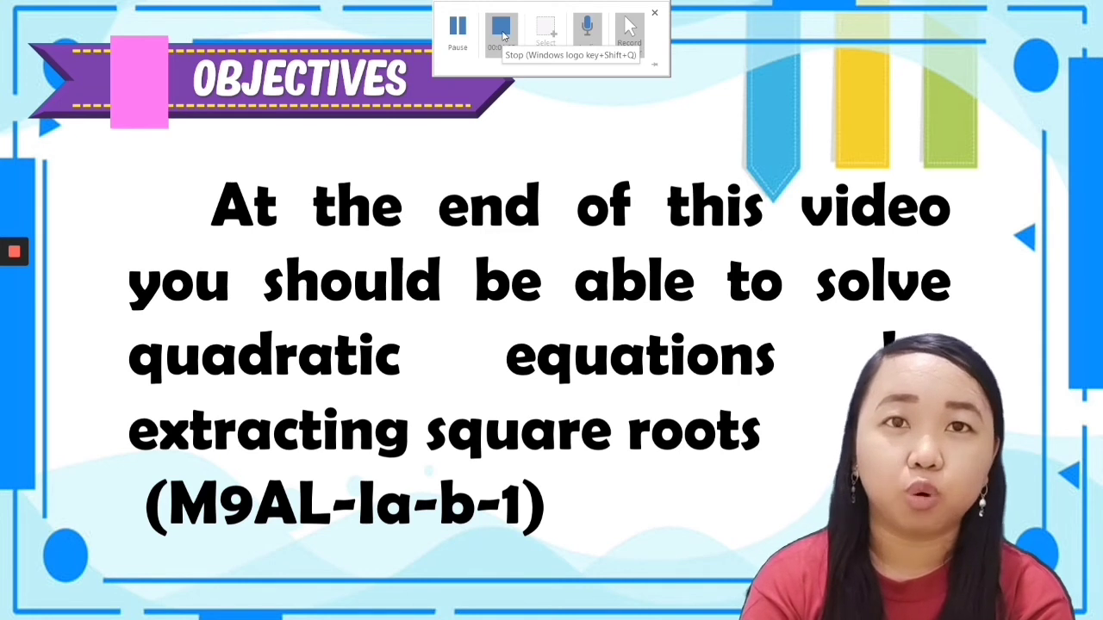
Stop recording, then play the 50-second video on slide 1 and seek to Objectives
click(504, 35)
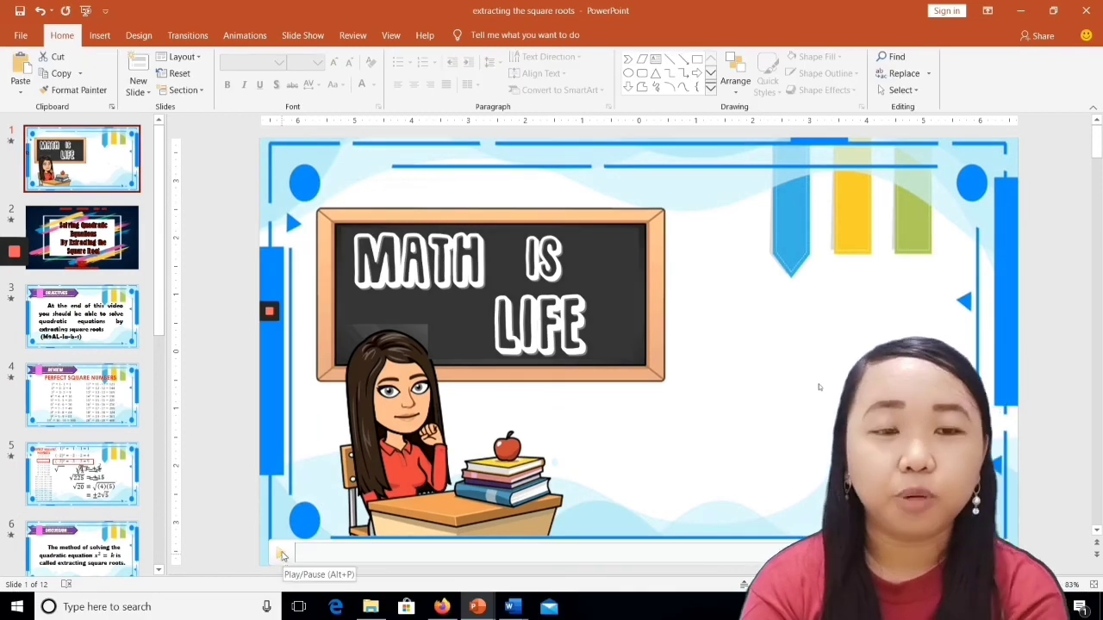
click(918, 328)
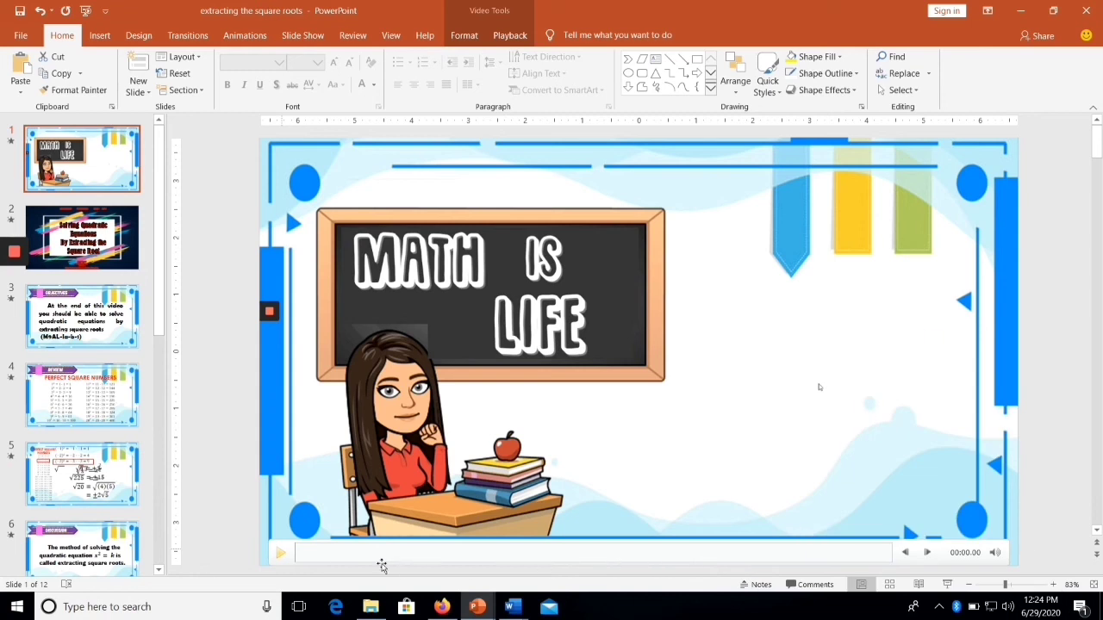
click(352, 556)
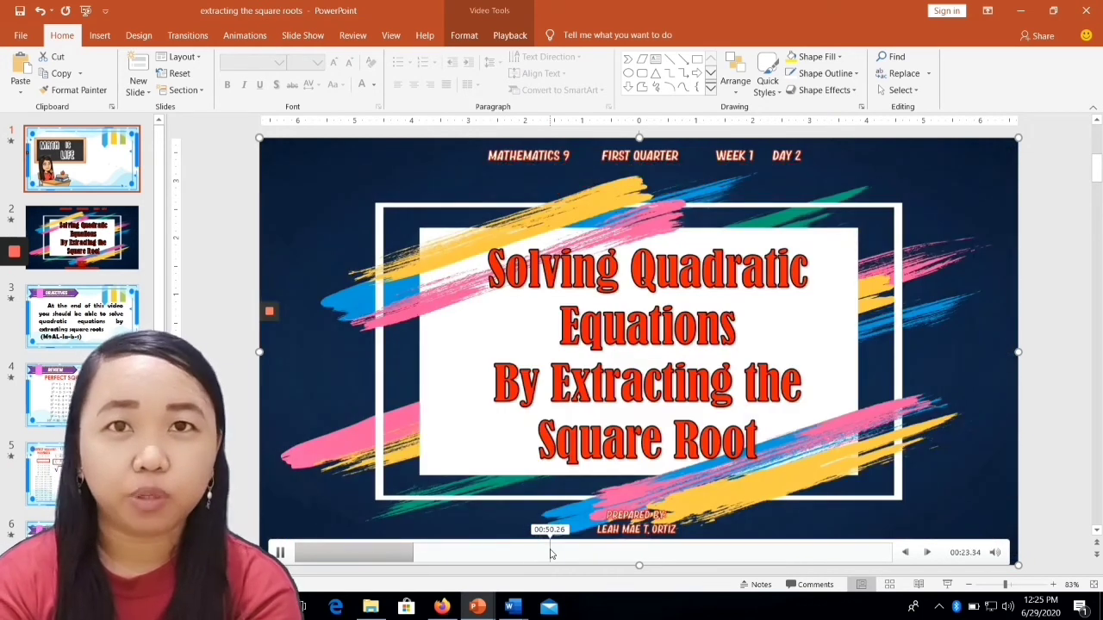
click(497, 553)
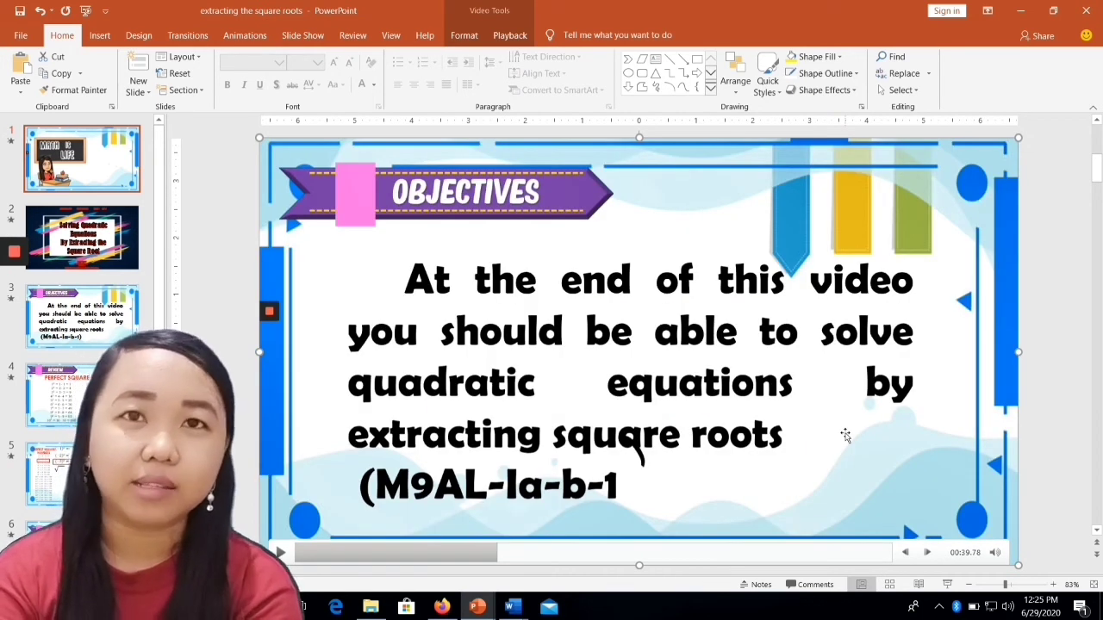
Save the video to the Desktop as 'Solving quadratic equation by extracting the square root'
right_click(1028, 406)
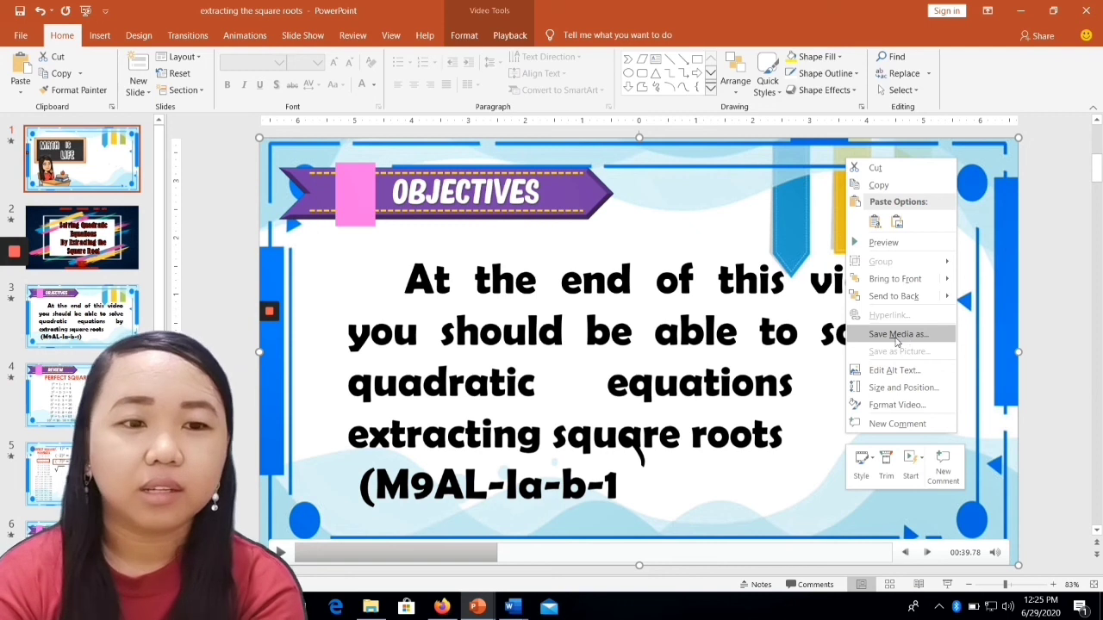
click(1047, 313)
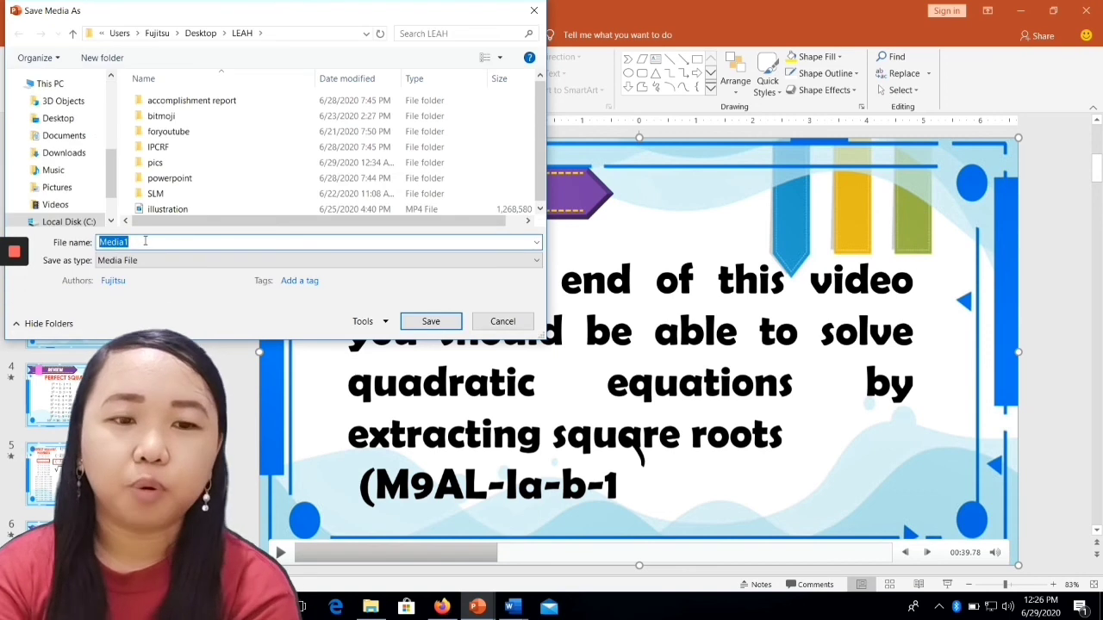
text(Solving quadratic equa)
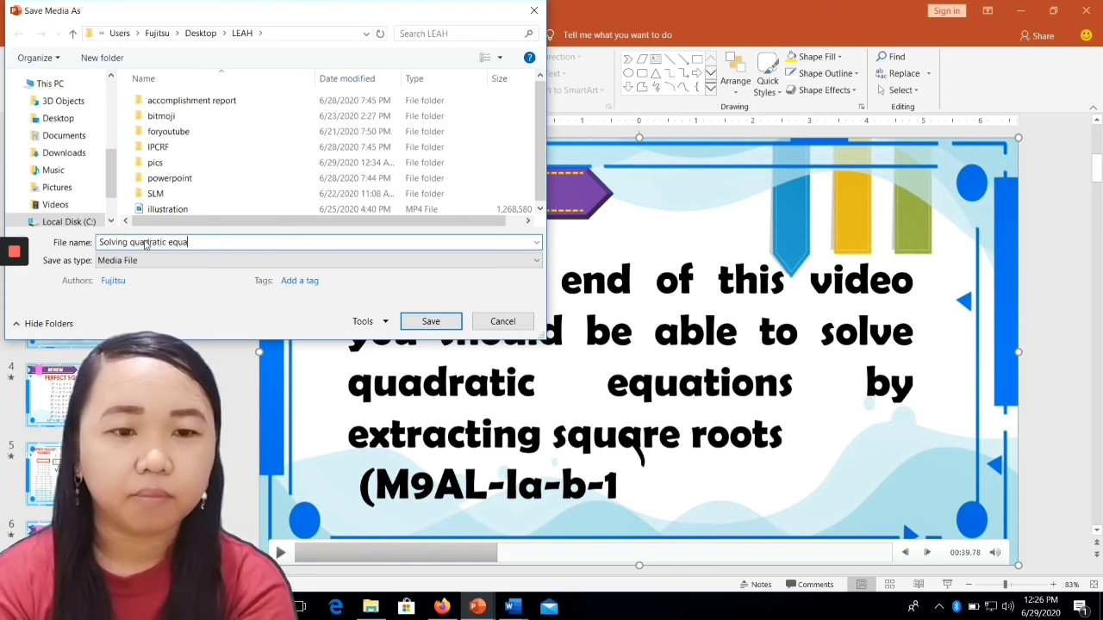
text(tion by extracting the squa)
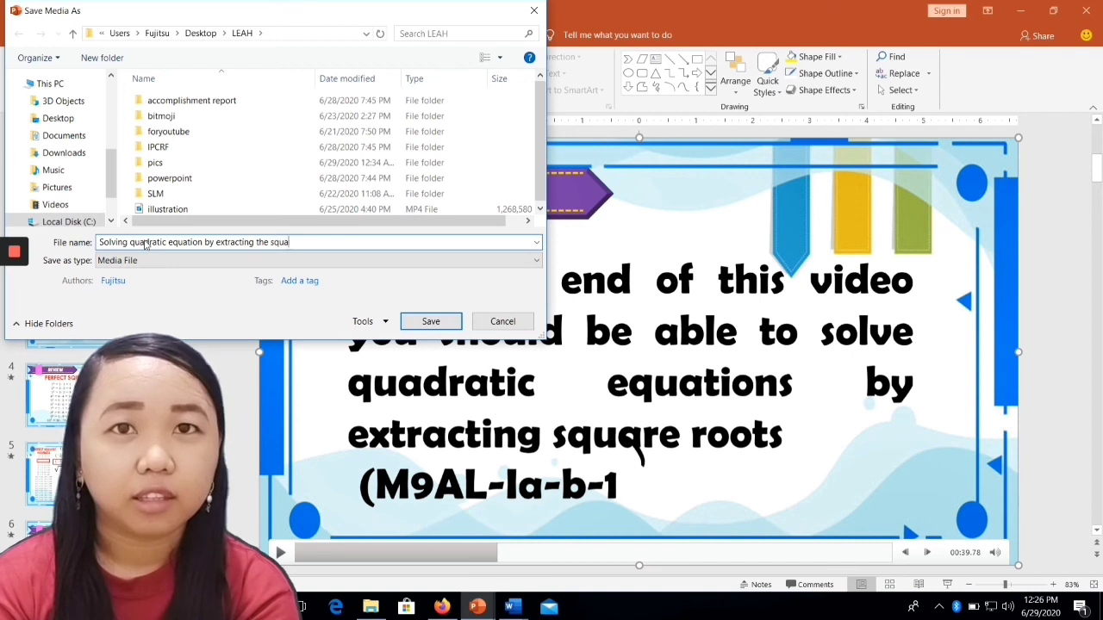
text(re root)
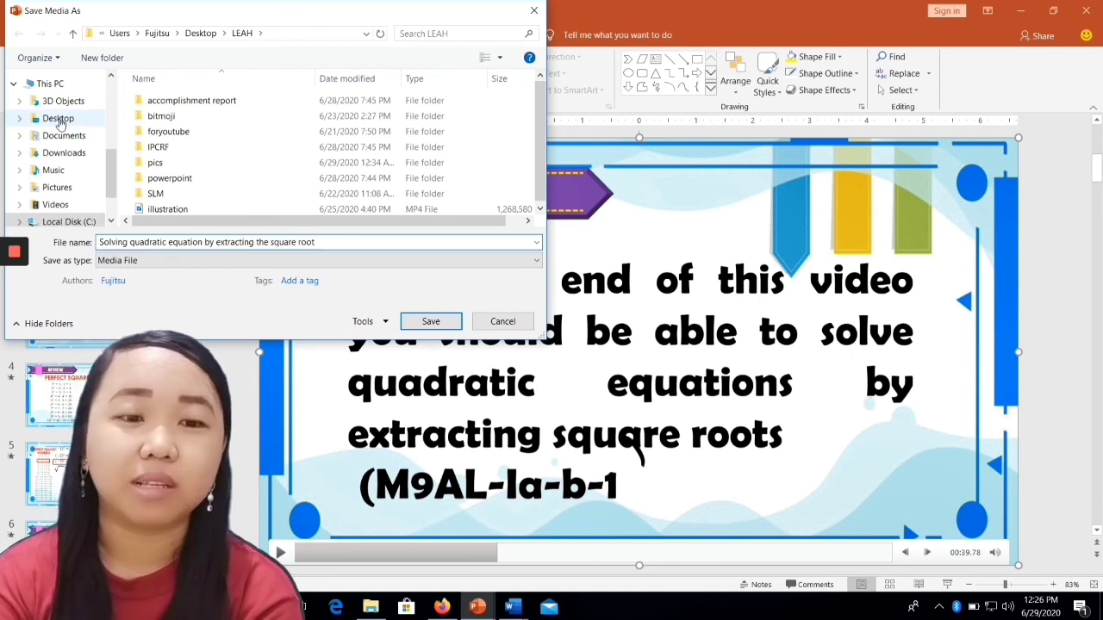
click(58, 119)
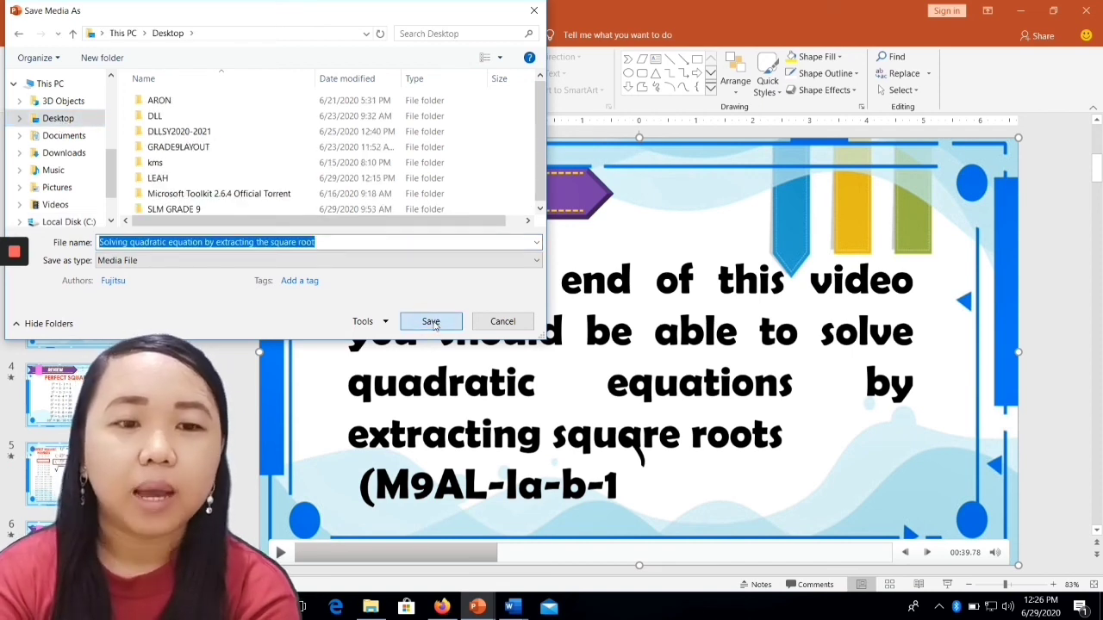
click(431, 321)
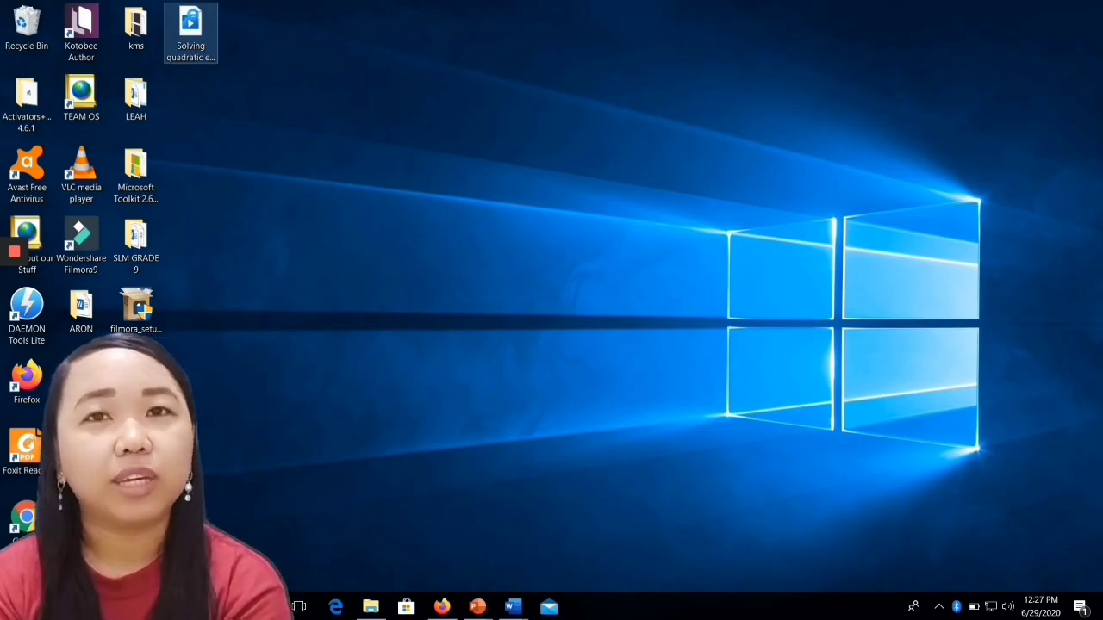
Open the saved recording from the desktop in a media player
right_click(193, 21)
click(620, 143)
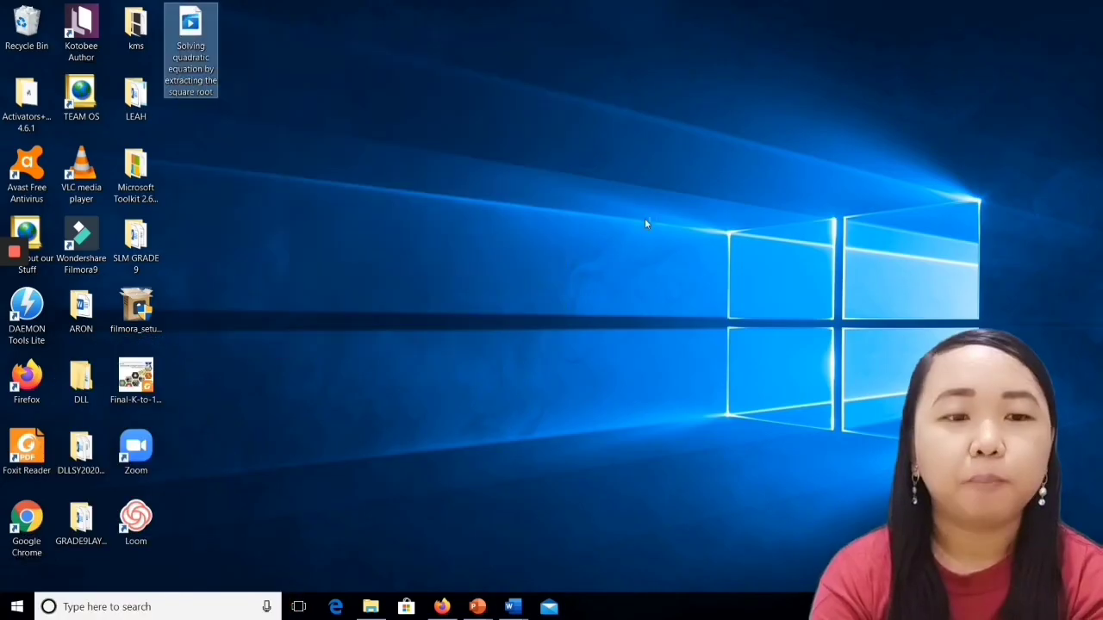